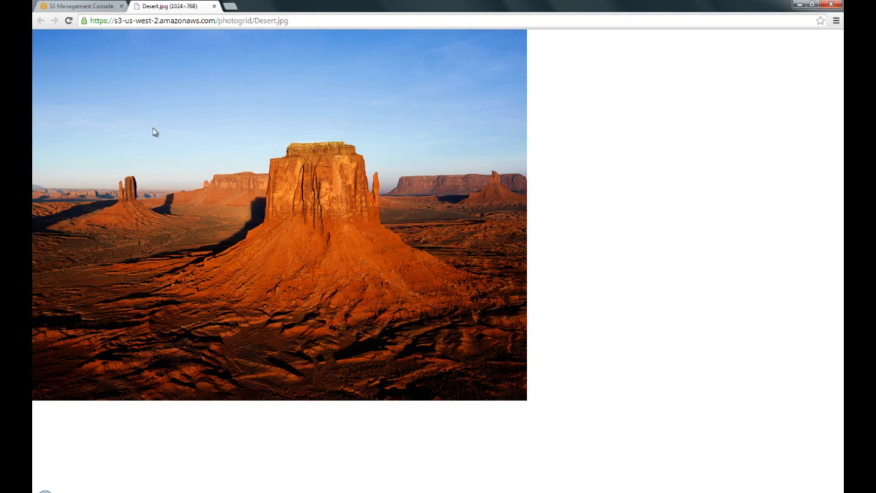
Step: Open the policy editor in the photogrid bucket's permissions and launch the AWS Policy Generator from it
{"action": "left_click", "coordinate": [103, 8]}
{"action": "left_click", "coordinate": [180, 168]}
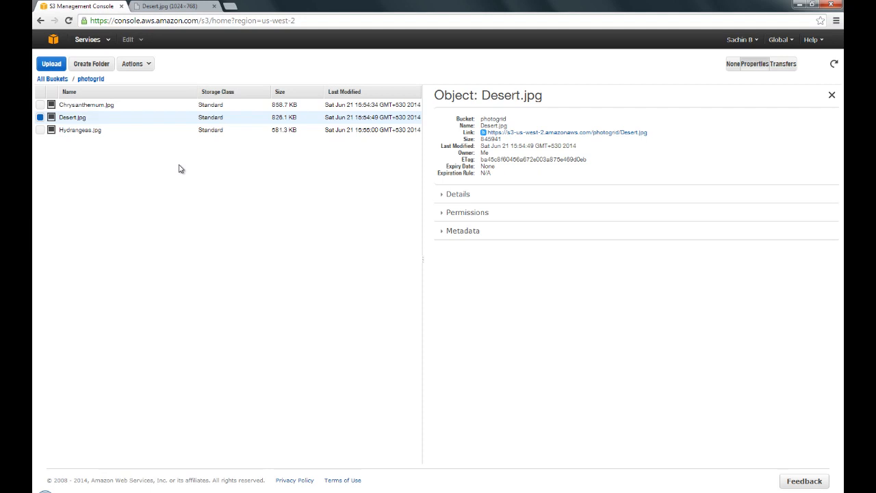
{"action": "left_click", "coordinate": [46, 82]}
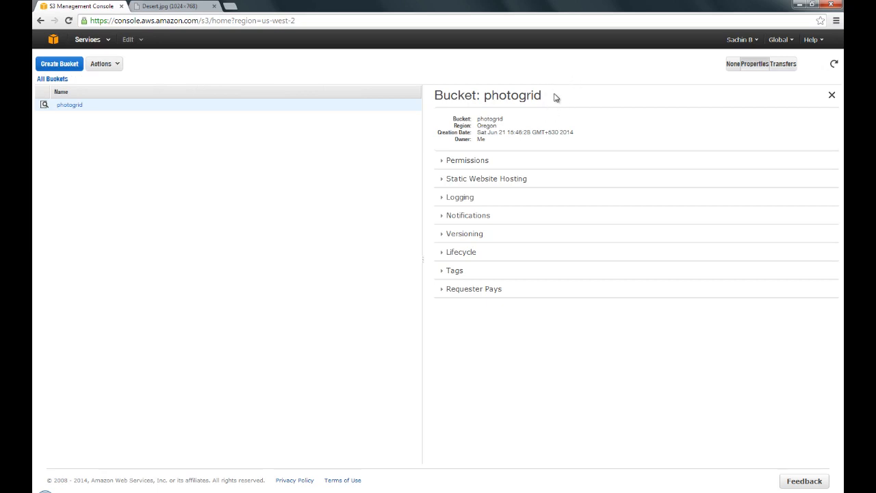
{"action": "left_click", "coordinate": [479, 161]}
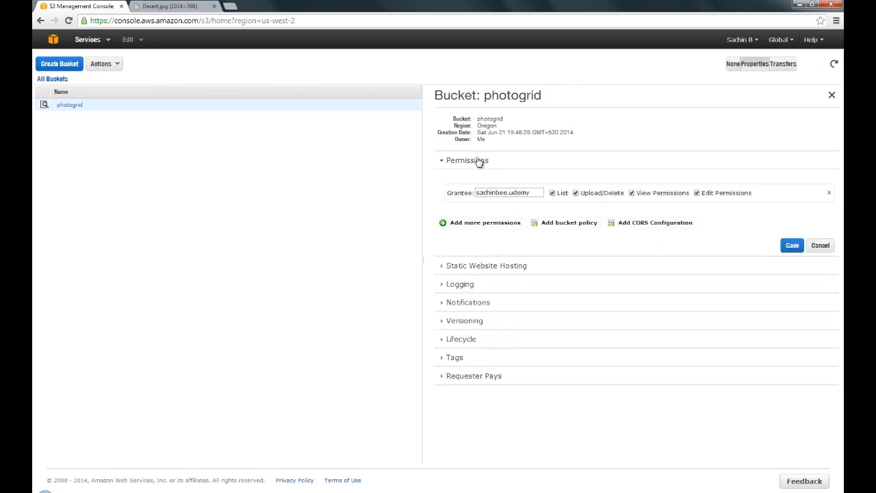
{"action": "left_click", "coordinate": [559, 226]}
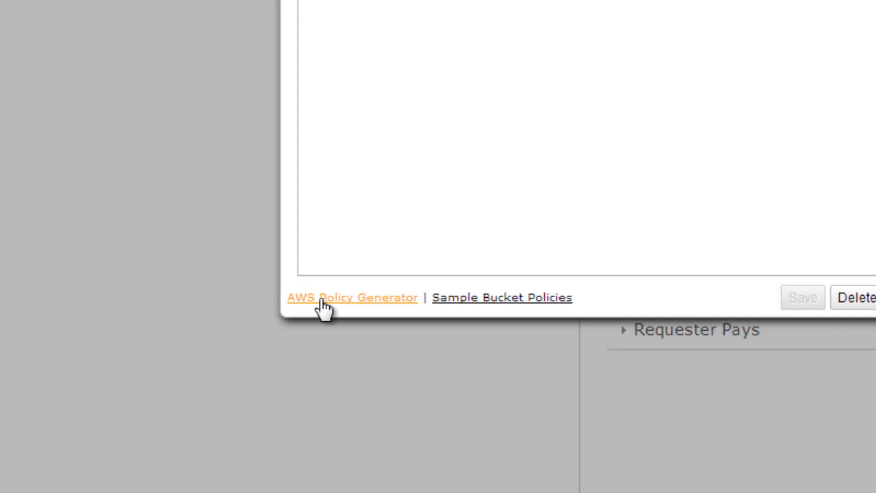
{"action": "left_click", "coordinate": [323, 304]}
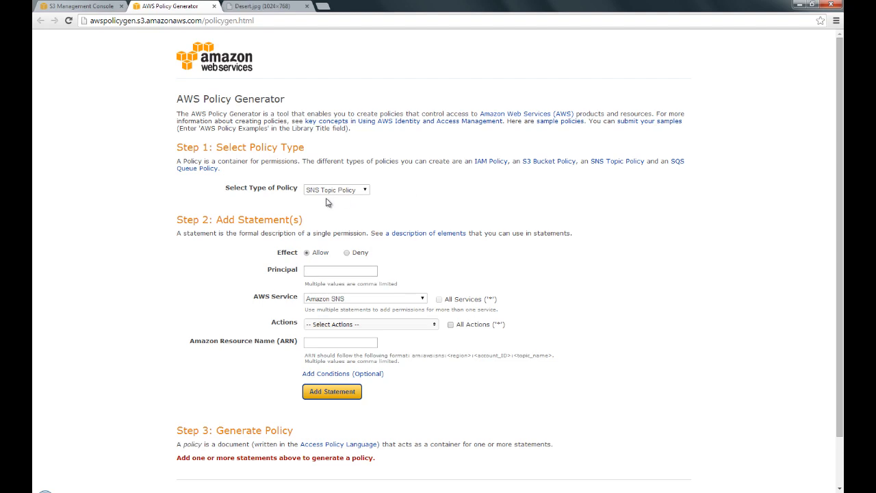
Step: Choose S3 Bucket Policy as the policy type and set the statement's principal to *
{"action": "left_click", "coordinate": [357, 190]}
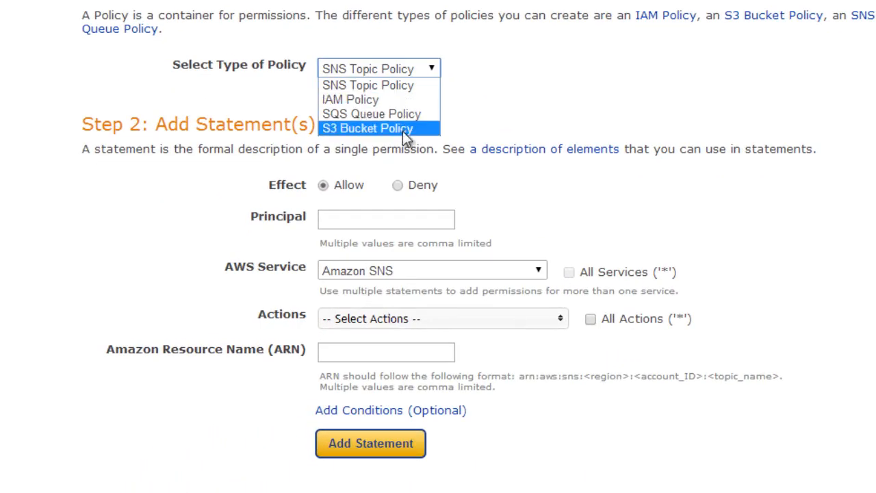
{"action": "left_click", "coordinate": [402, 131]}
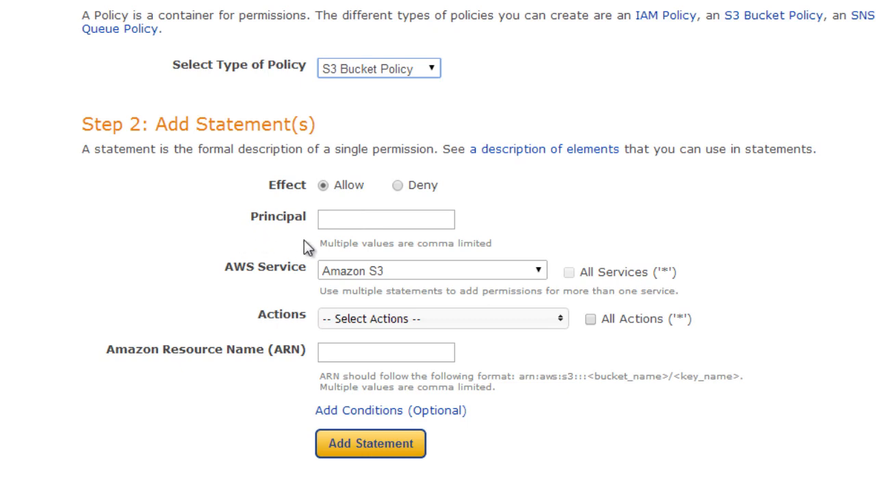
{"action": "left_click", "coordinate": [351, 225]}
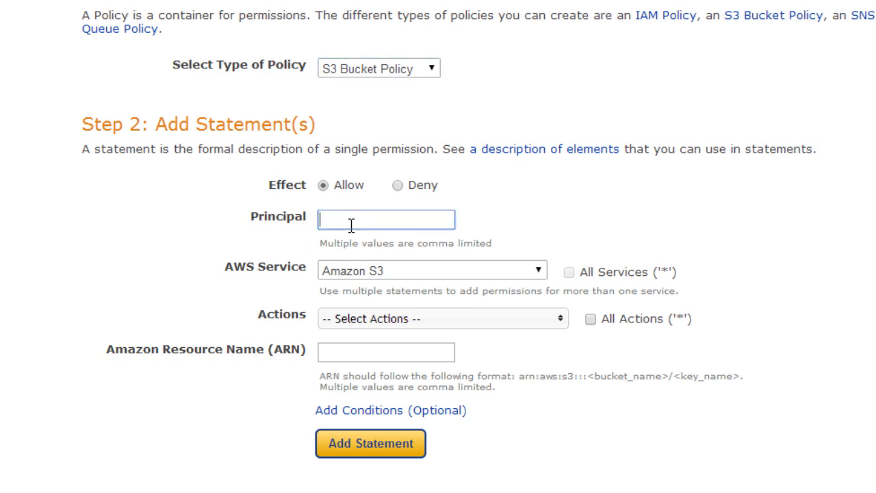
{"action": "type", "text": "*"}
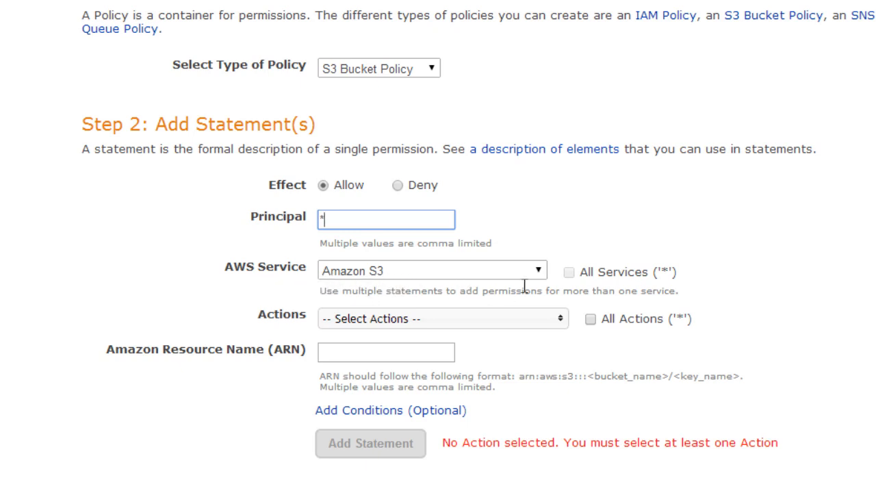
Step: Select GetObject as the only allowed action for the statement
{"action": "left_click", "coordinate": [567, 321]}
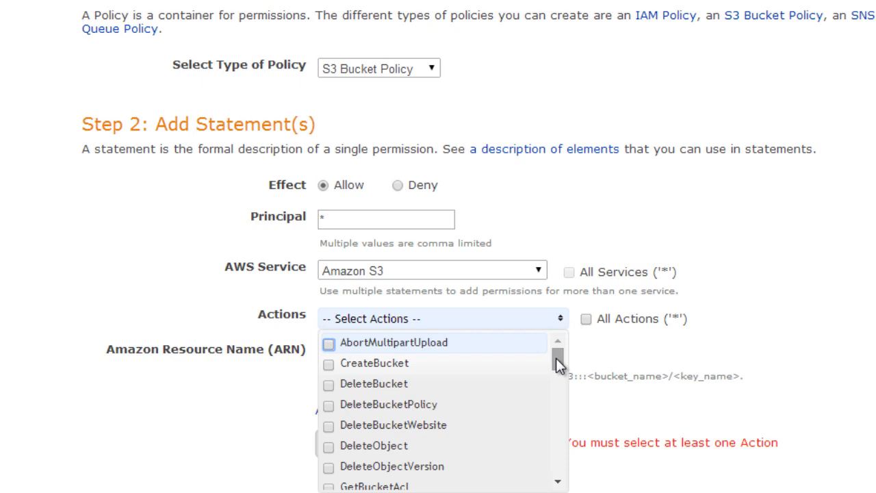
{"action": "left_click_drag", "start_coordinate": [556, 358], "coordinate": [558, 405]}
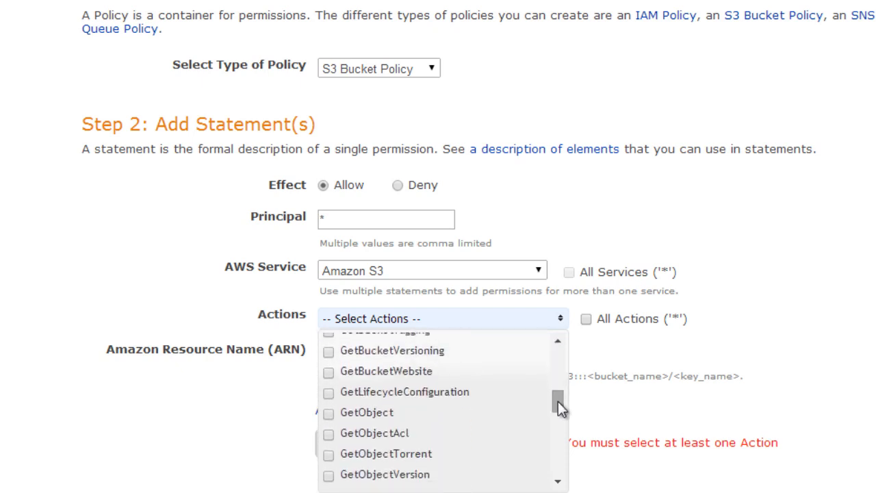
{"action": "left_click", "coordinate": [329, 414]}
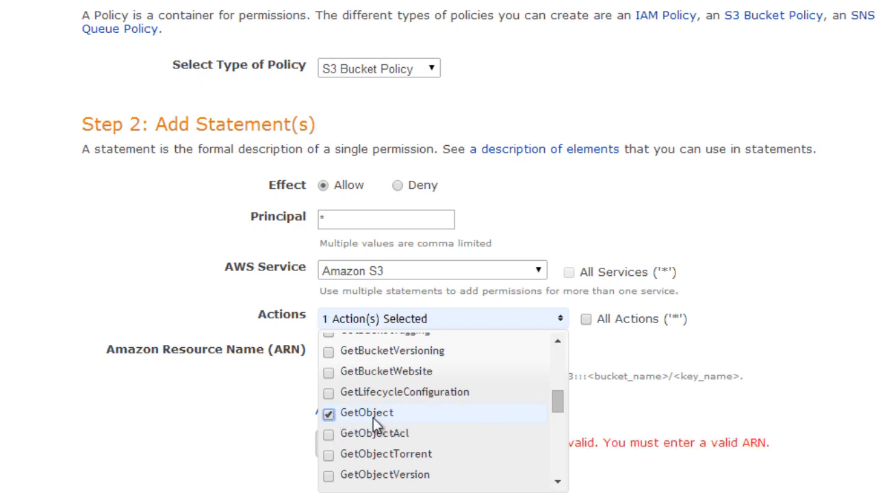
{"action": "key", "text": "Escape"}
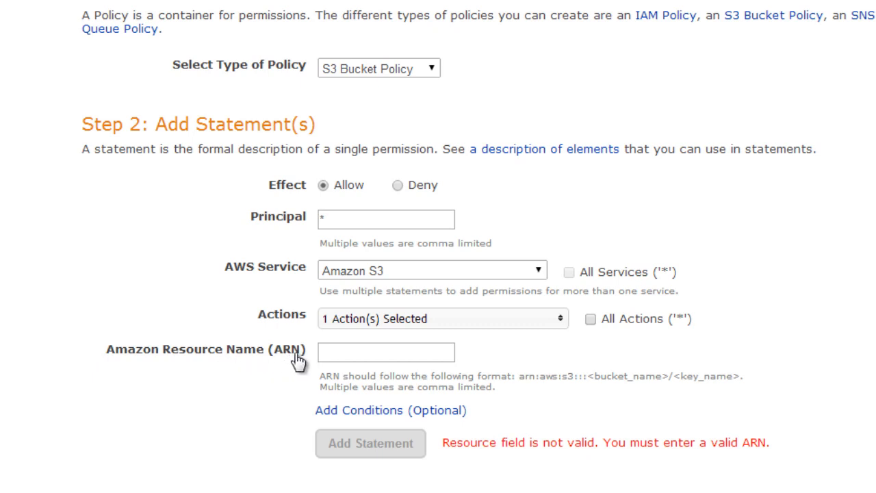
Step: Set the Amazon Resource Name to arn:aws:s3:::photogrid/* and add the statement to the policy
{"action": "left_click", "coordinate": [344, 352]}
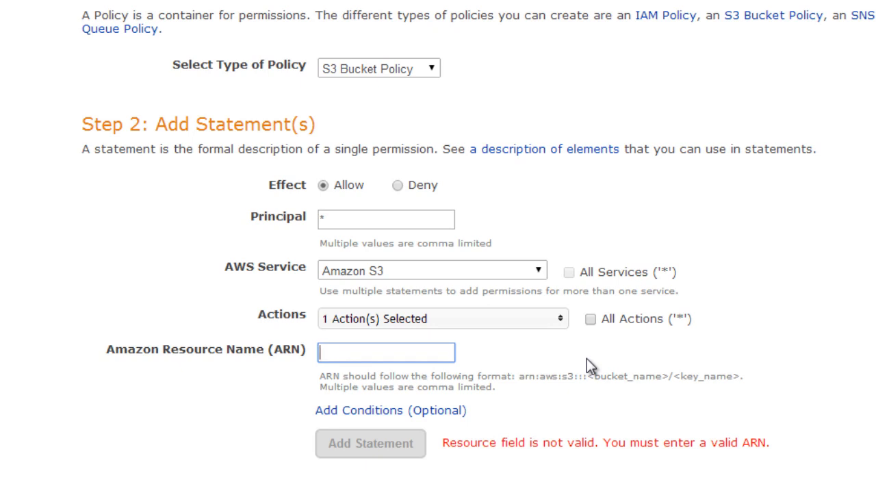
{"action": "type", "text": "arn:aws:s"}
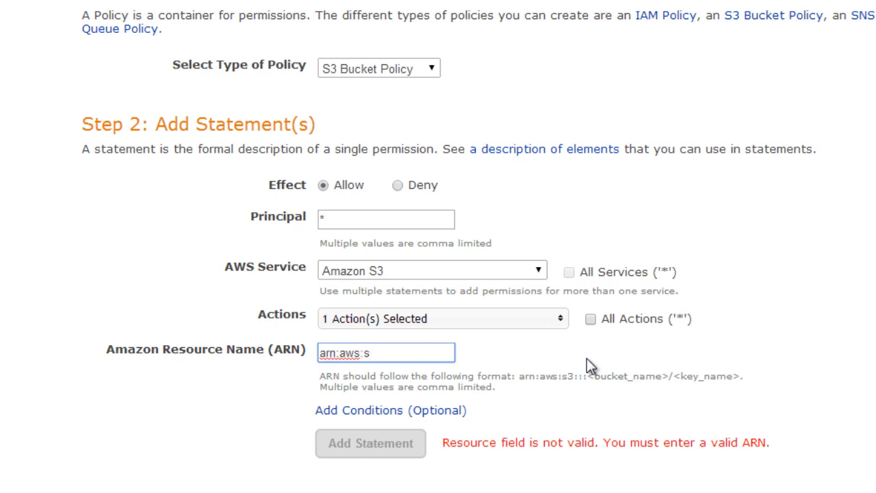
{"action": "type", "text": "3:::"}
{"action": "type", "text": "photog"}
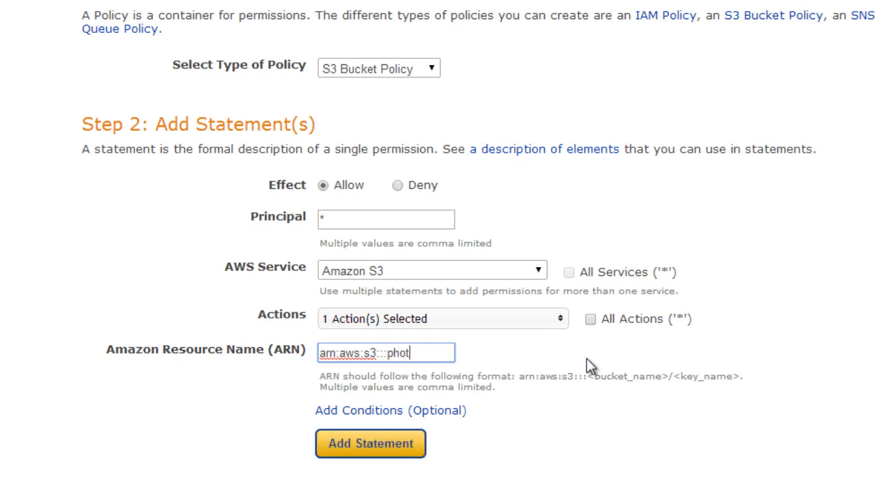
{"action": "type", "text": "rid/*"}
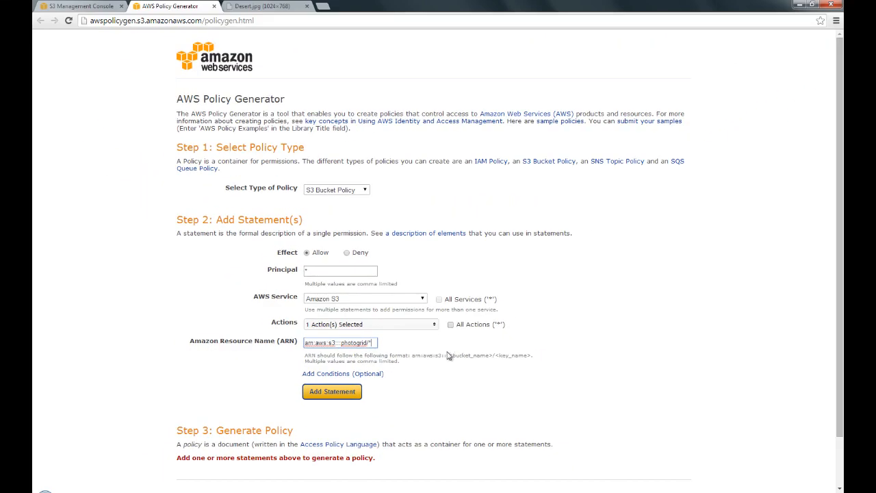
{"action": "left_click", "coordinate": [329, 392]}
Step: Generate the policy, copy its entire JSON document and close the document window
{"action": "scroll", "coordinate": [327, 395], "scroll_direction": "down", "scroll_amount": 2}
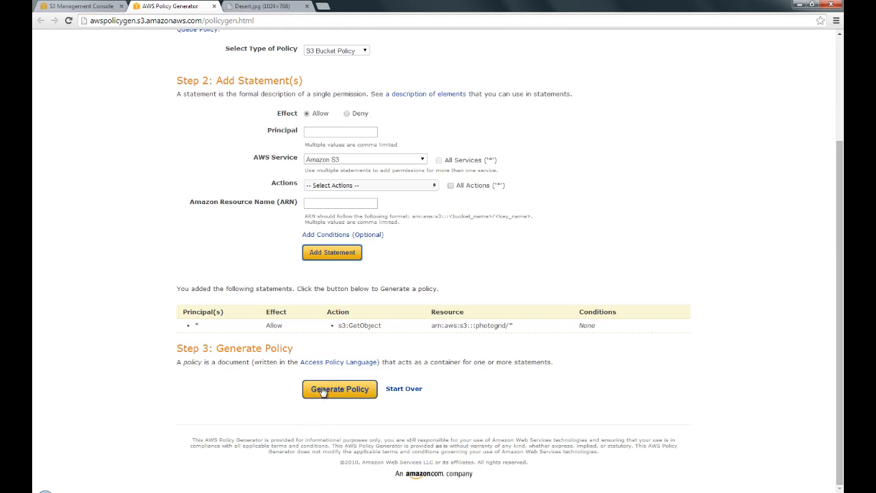
{"action": "left_click", "coordinate": [323, 391]}
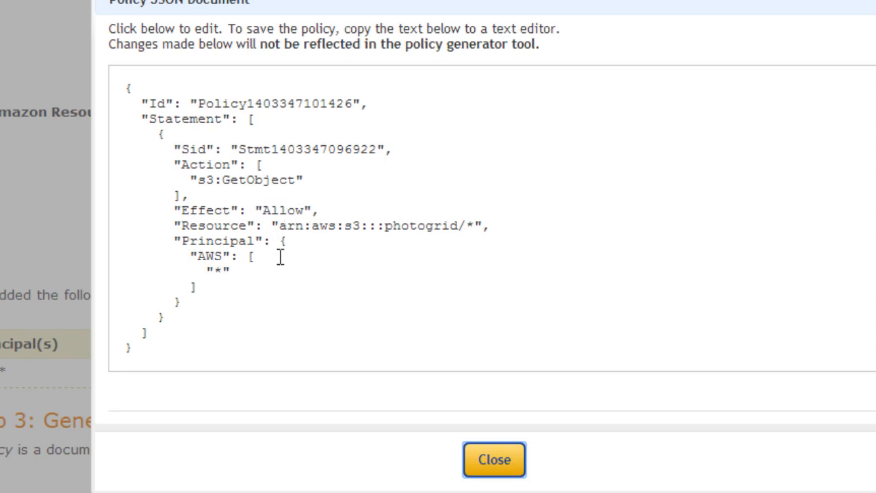
{"action": "left_click_drag", "start_coordinate": [168, 358], "coordinate": [93, 90]}
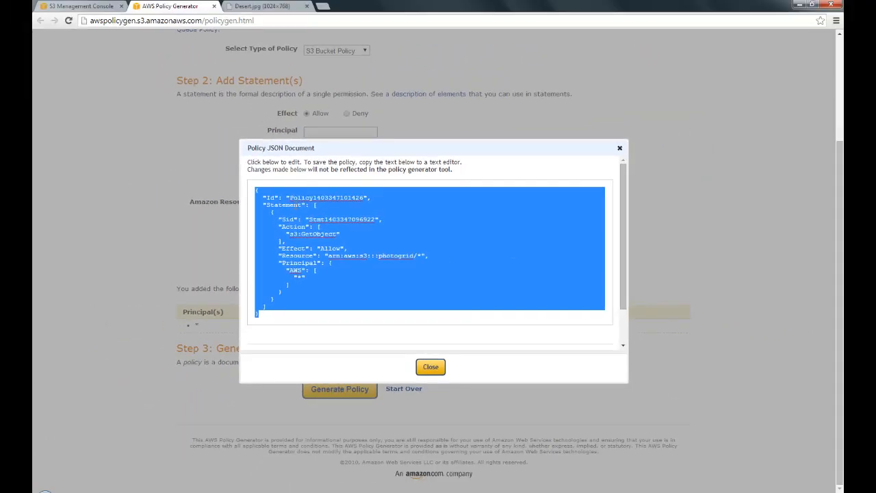
{"action": "right_click", "coordinate": [284, 204]}
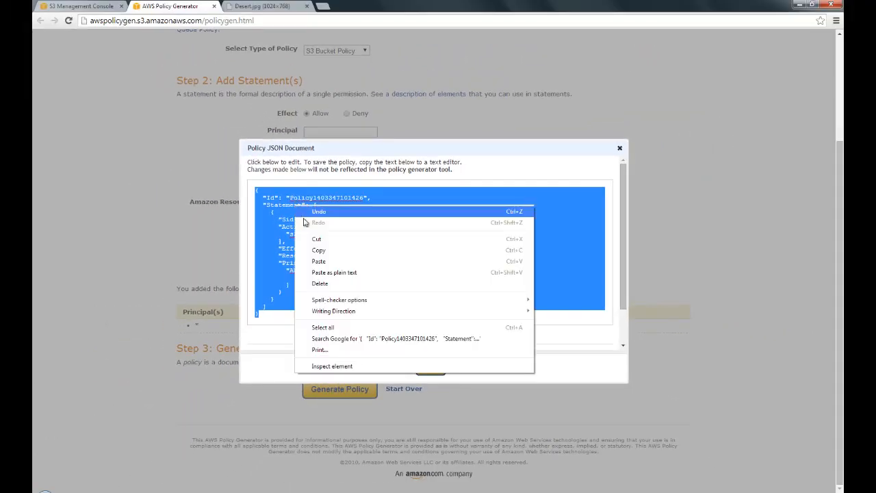
{"action": "left_click", "coordinate": [317, 251]}
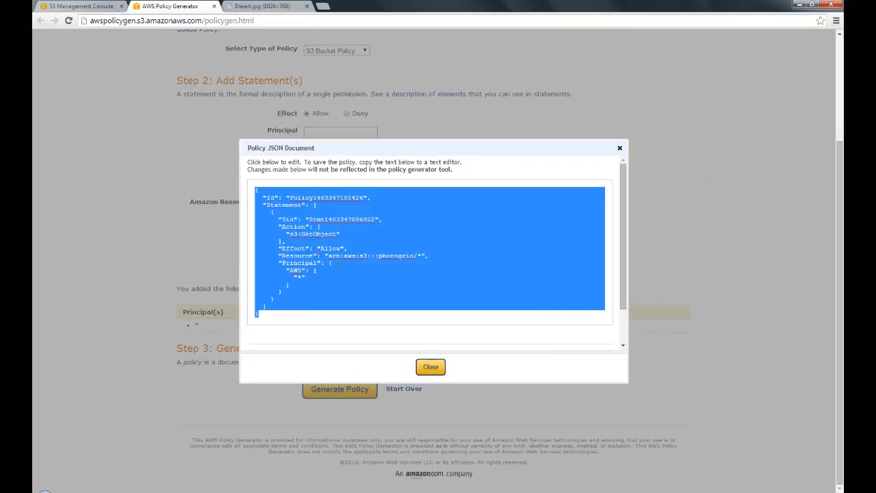
{"action": "left_click", "coordinate": [431, 367]}
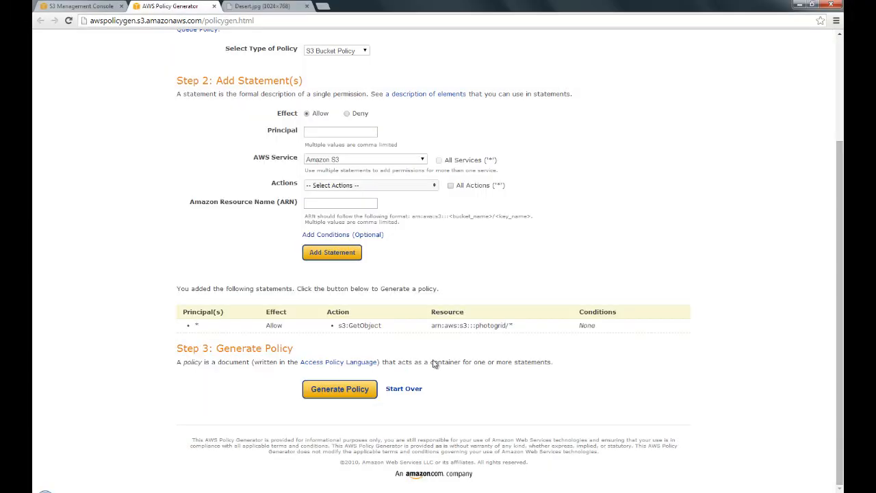
Step: Paste the copied JSON into the photogrid Bucket Policy Editor in the S3 console and save the policy
{"action": "left_click", "coordinate": [82, 7]}
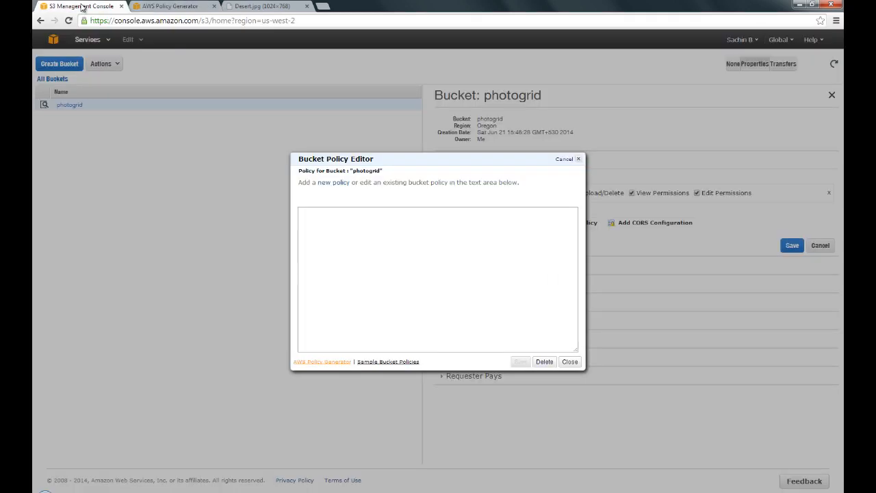
{"action": "left_click", "coordinate": [346, 222]}
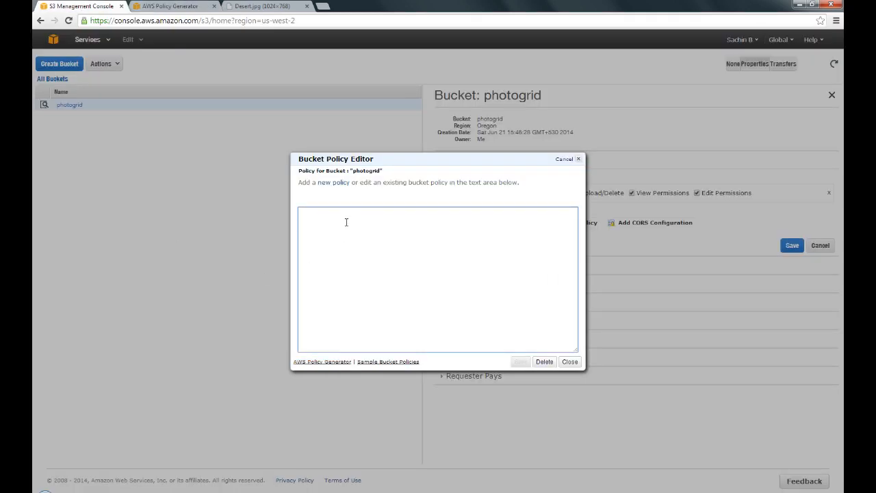
{"action": "key", "text": "ctrl+v"}
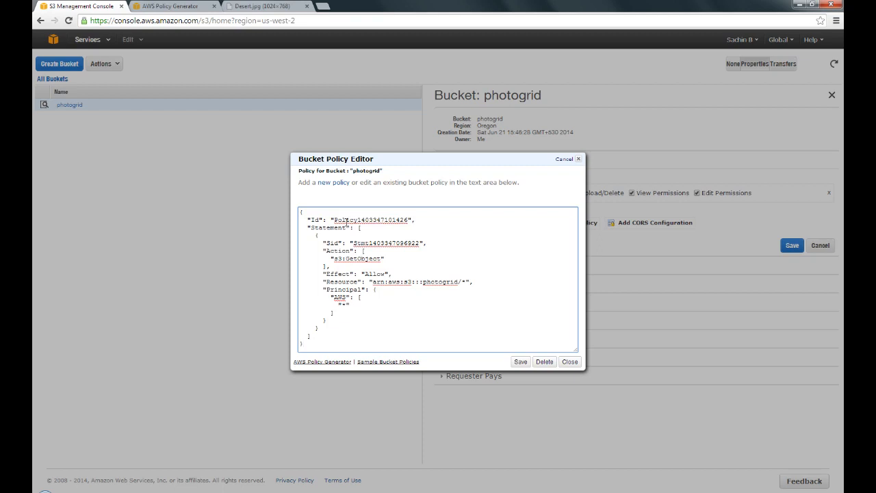
{"action": "left_click", "coordinate": [520, 363]}
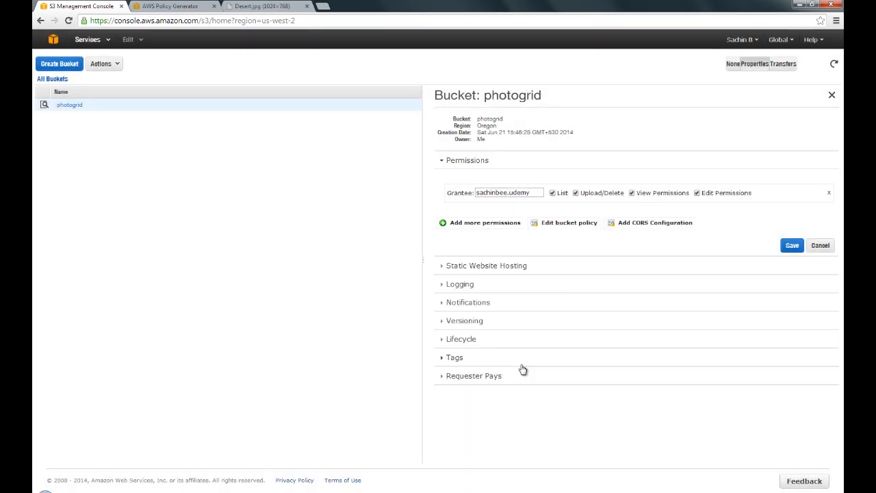
Step: Open the link of Hydrangeas.jpg in the photogrid bucket in a new browser tab, check the image and return to the S3 console
{"action": "left_click", "coordinate": [67, 106]}
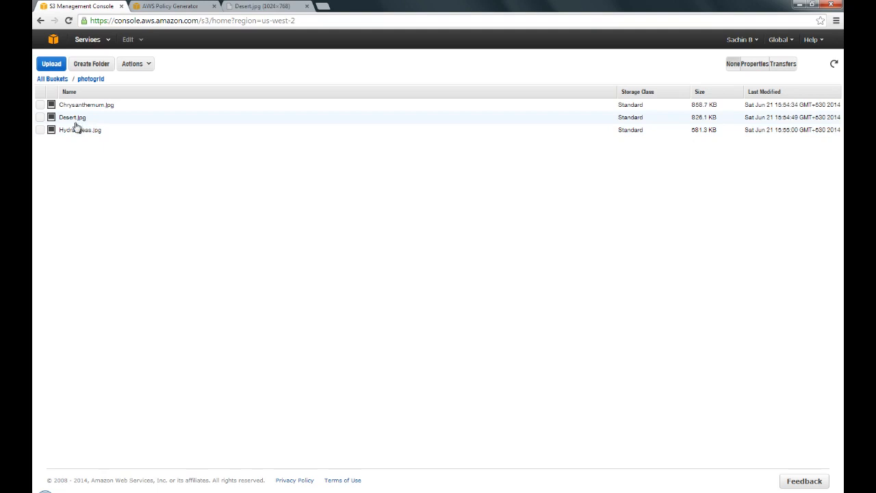
{"action": "left_click", "coordinate": [78, 131]}
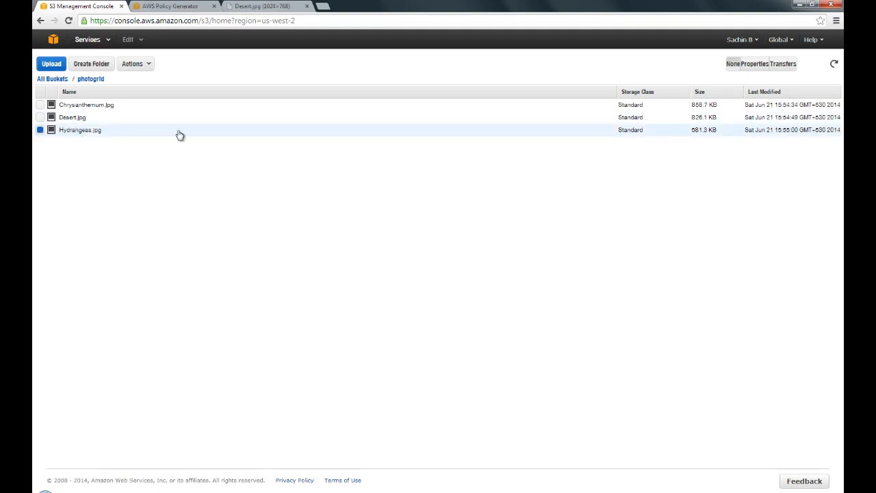
{"action": "left_click", "coordinate": [759, 65]}
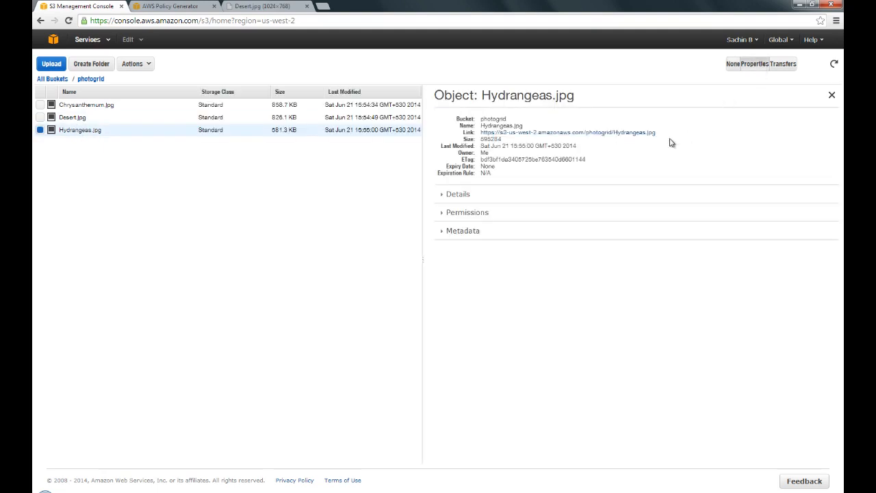
{"action": "right_click", "coordinate": [580, 137]}
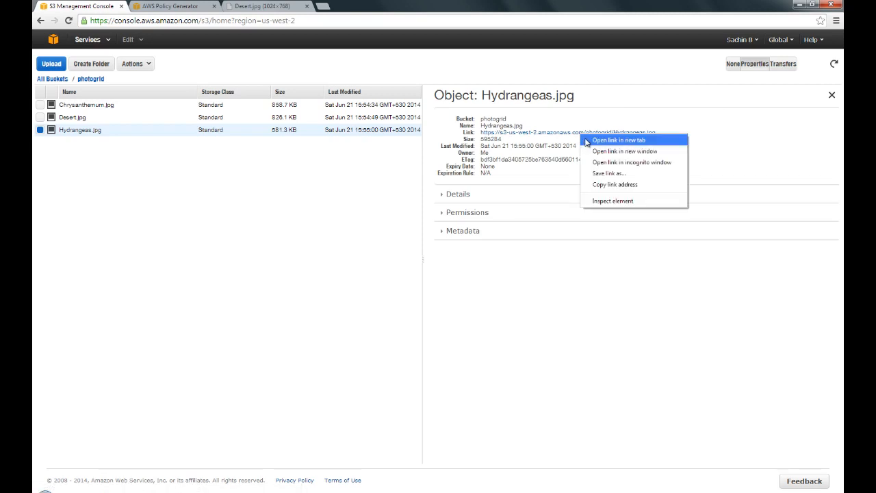
{"action": "left_click", "coordinate": [618, 140]}
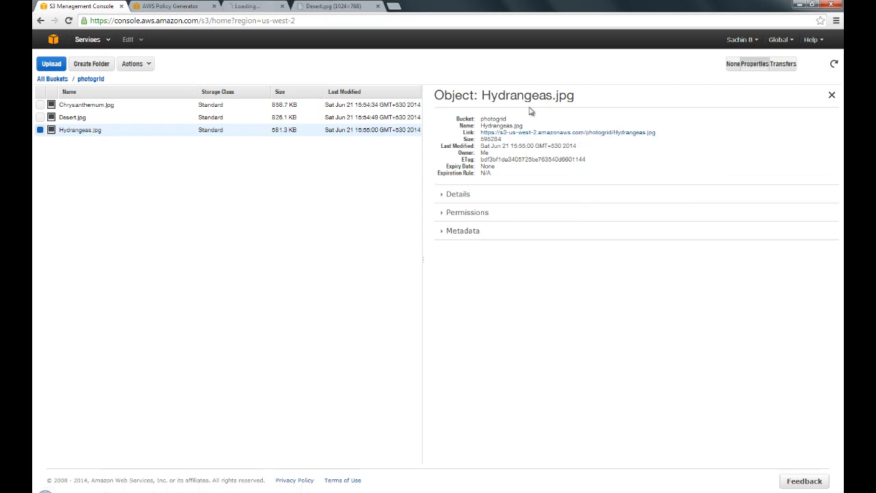
{"action": "left_click", "coordinate": [268, 7]}
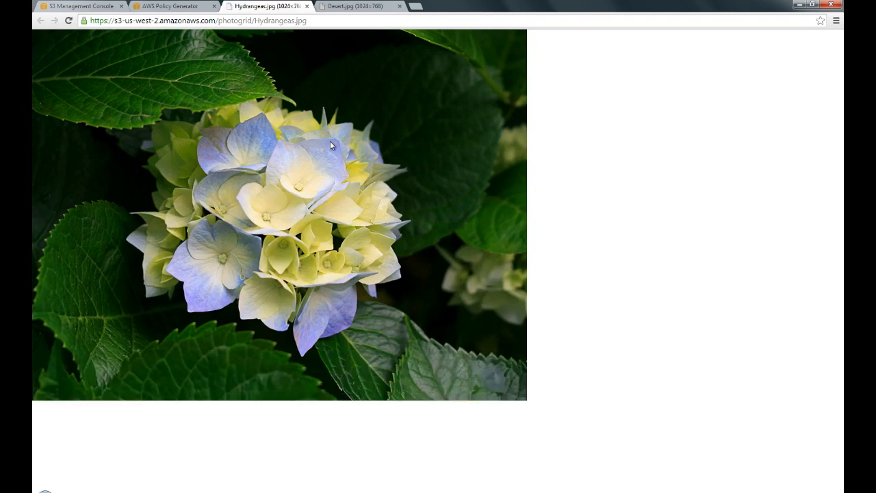
{"action": "left_click", "coordinate": [166, 10]}
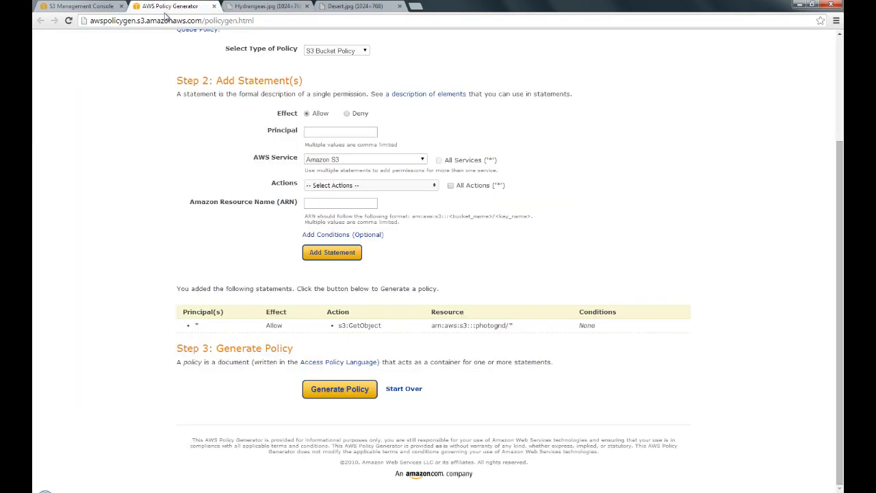
{"action": "left_click", "coordinate": [79, 8]}
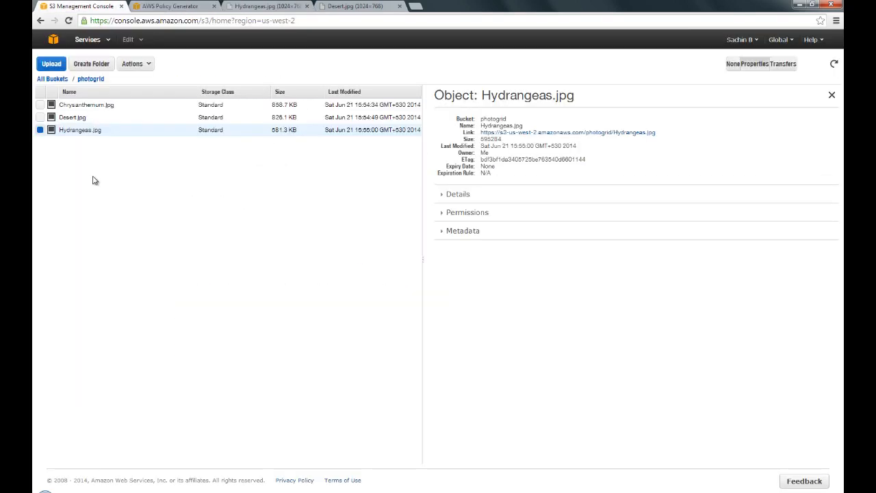